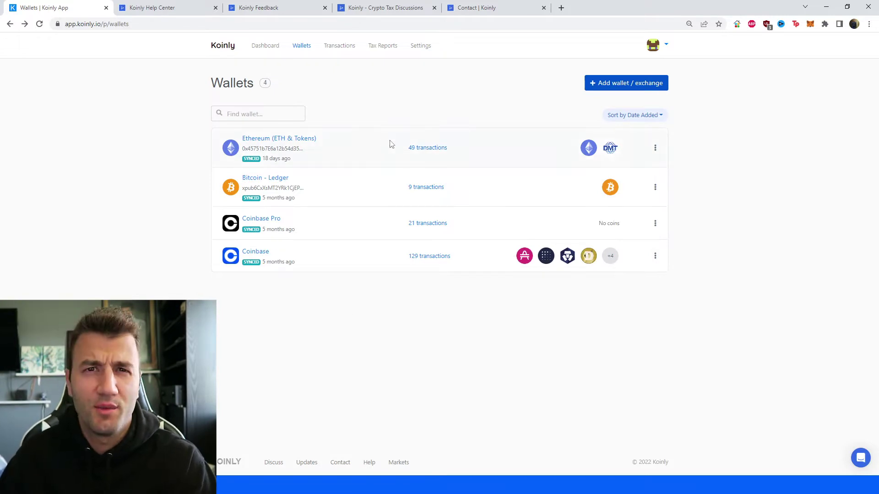
Start adding a new wallet or exchange from Koinly's Wallets page
click(604, 87)
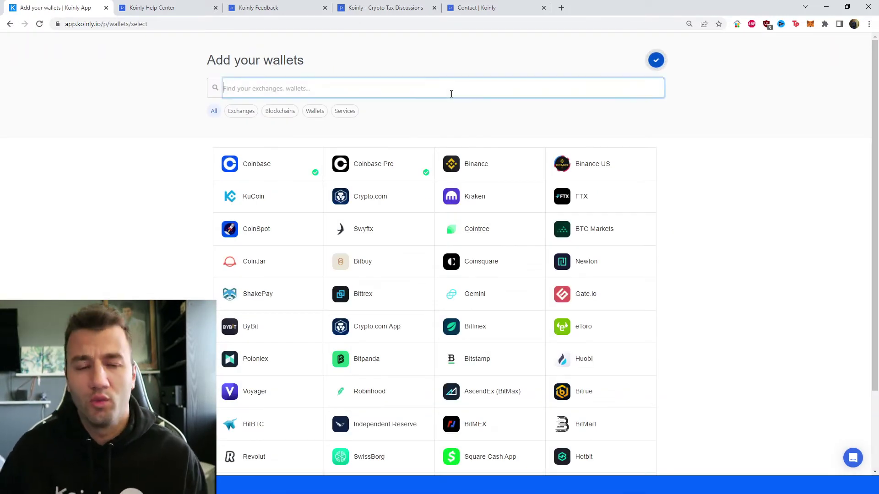
Search for 'gate', pick Gate.io, and choose automatic syncing through its API
text(gate)
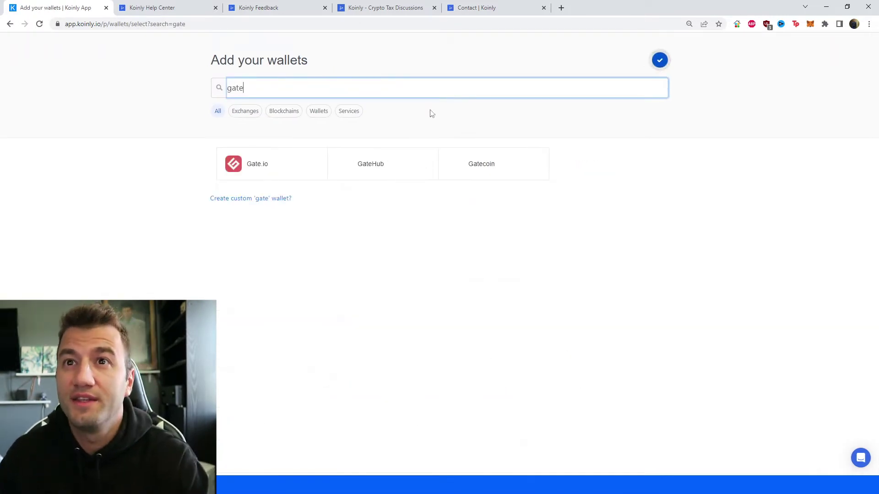
click(274, 180)
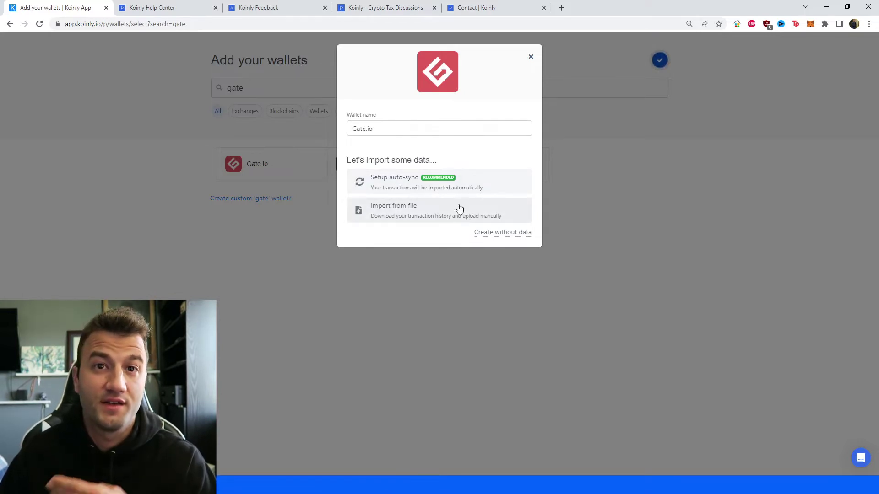
click(417, 191)
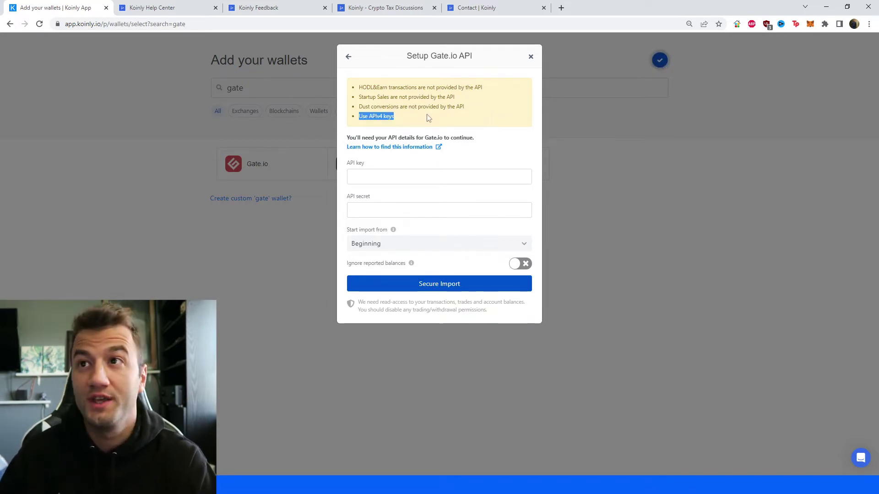
Highlight and review the three Gate.io API limitation notes in the setup form
drag(476, 107, 360, 86)
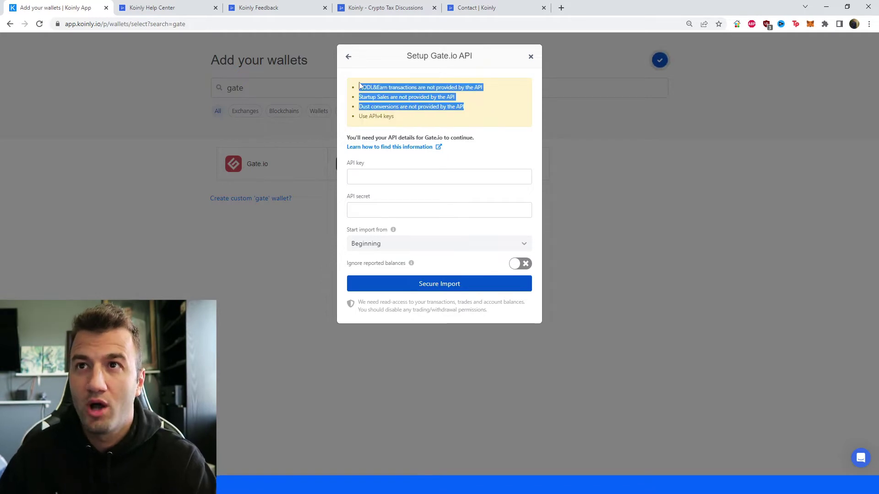
click(394, 91)
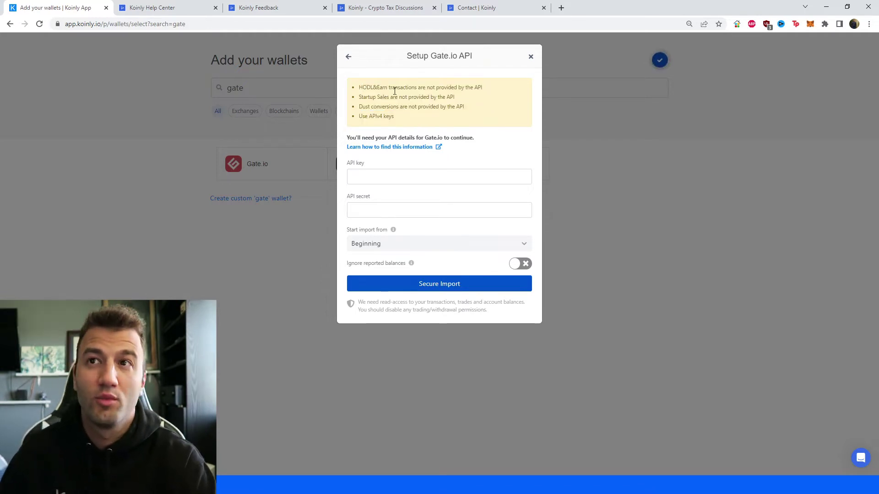
drag(480, 111, 352, 91)
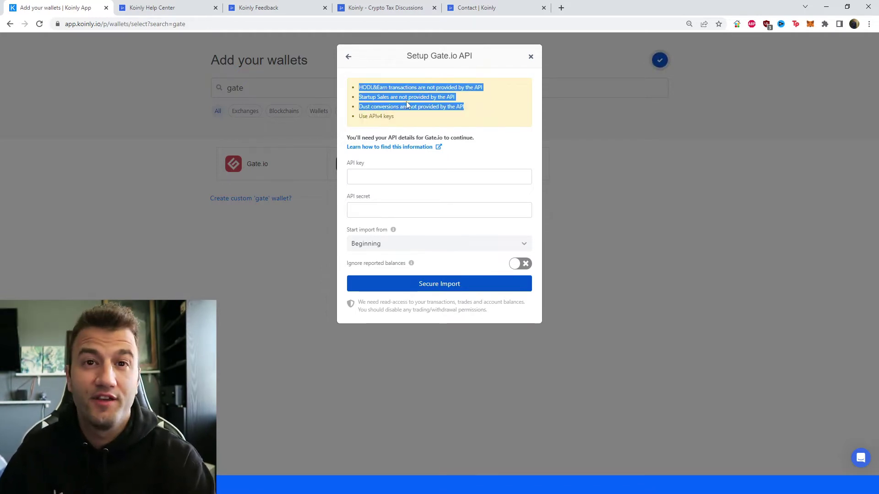
click(465, 104)
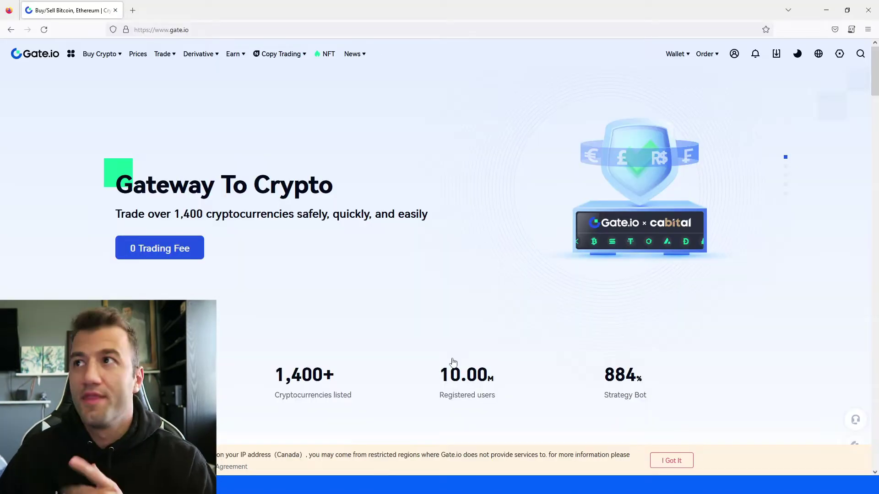
Start creating a new API key from Gate.io's API Key Management
mouse_move(735, 60)
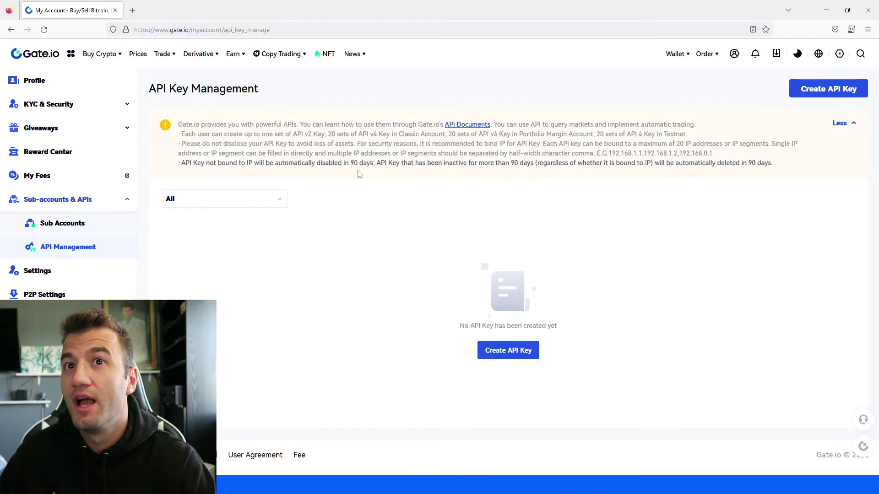
click(828, 91)
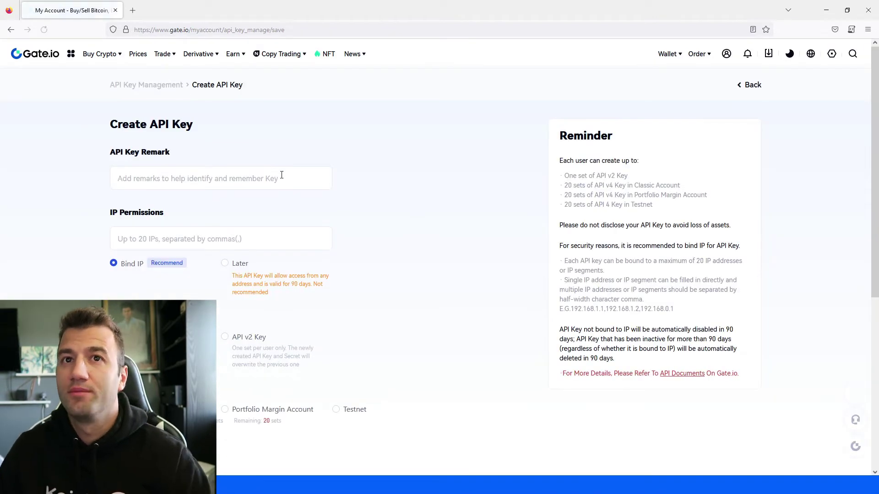
Enter 'koinly' as the API key remark and scroll down to the permissions
click(274, 181)
text(koinly)
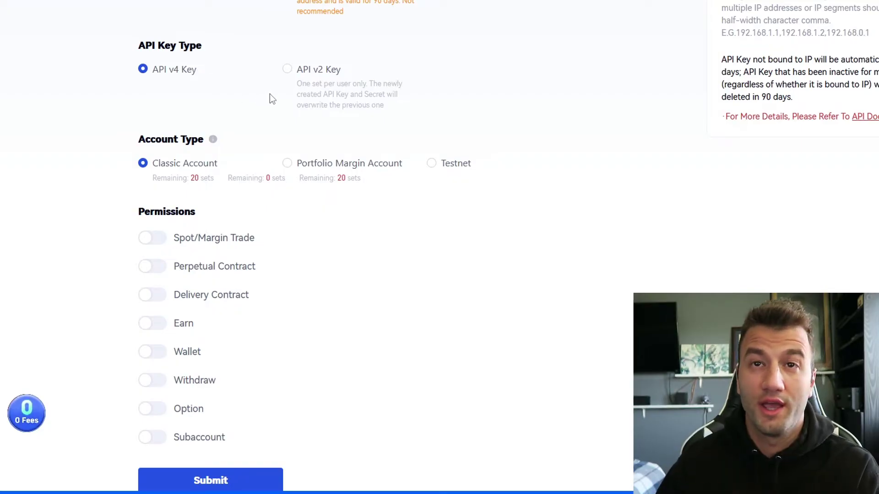
scroll(333, 132, down, 2)
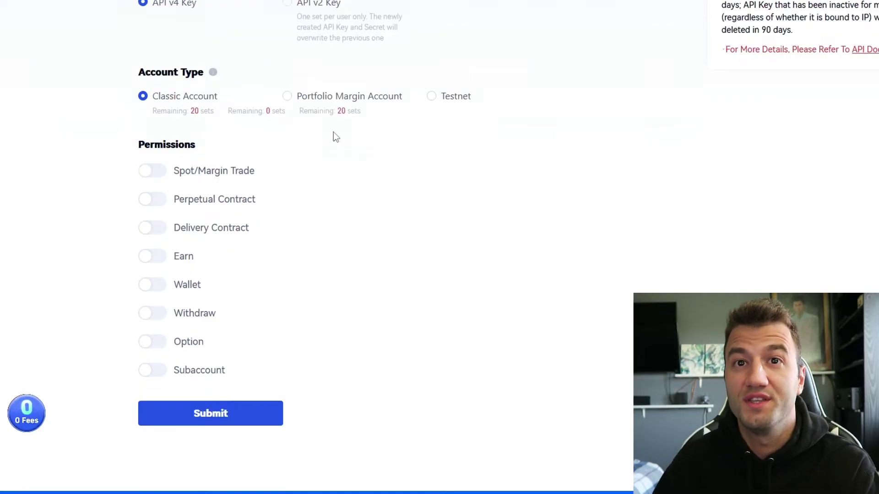
scroll(333, 134, down, 1)
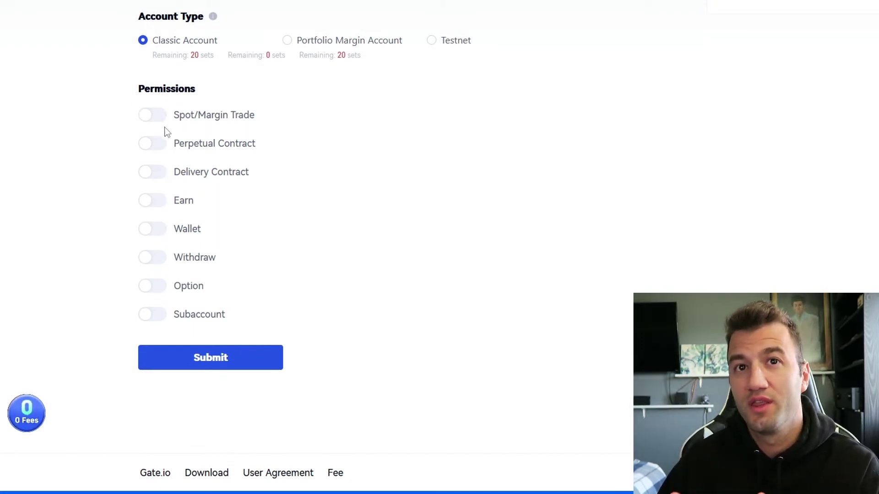
Enable all eight permissions: Spot/Margin, Perpetual, Delivery, Earn, Wallet, Withdraw, Option, Subaccount
click(152, 115)
click(157, 145)
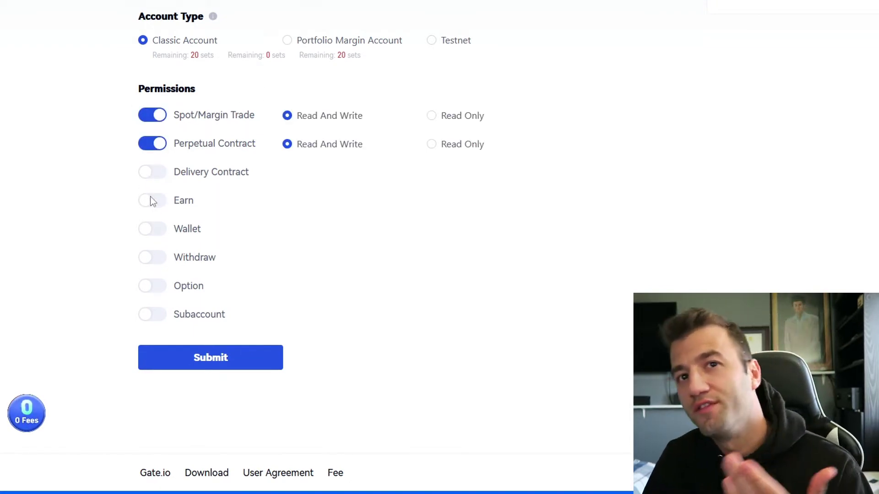
click(150, 174)
click(158, 201)
click(156, 230)
click(159, 258)
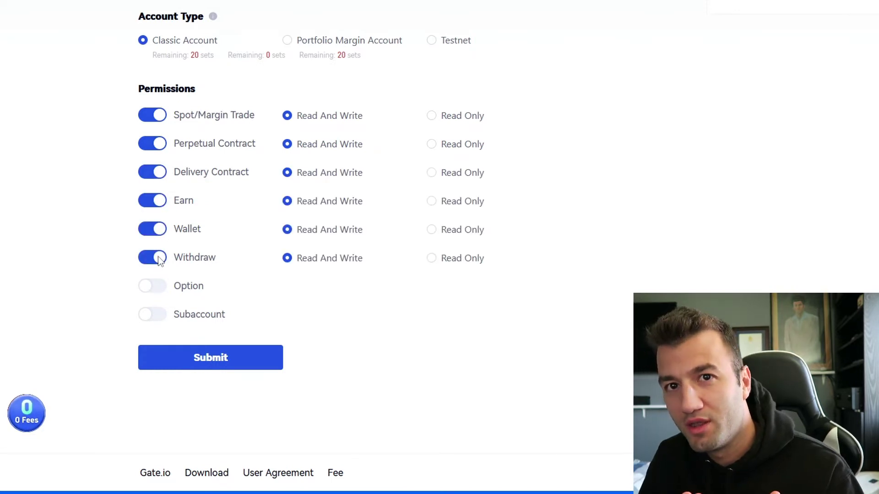
click(152, 285)
click(157, 314)
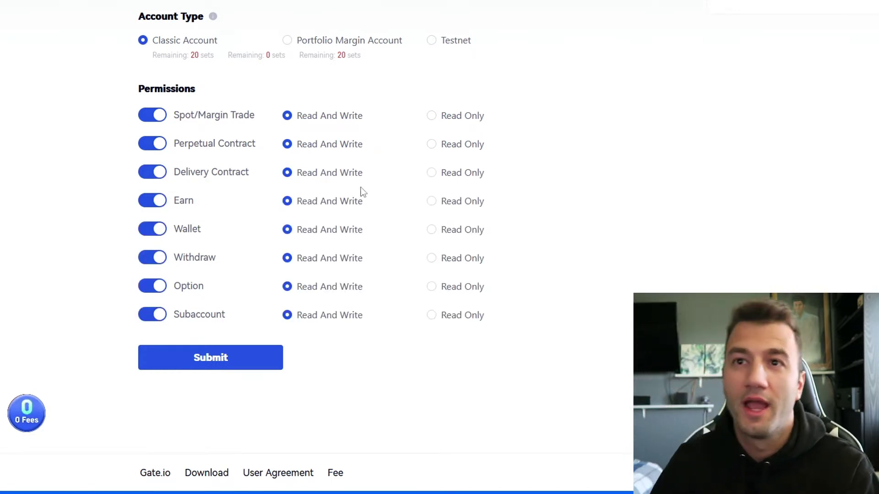
Set each of the eight permissions to Read Only and submit the key
click(431, 115)
click(431, 144)
click(431, 173)
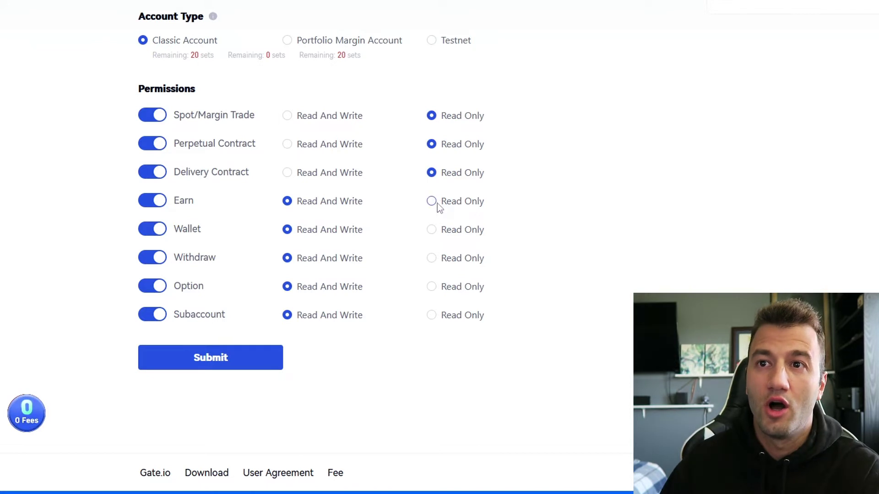
click(431, 201)
click(432, 230)
click(432, 258)
click(431, 286)
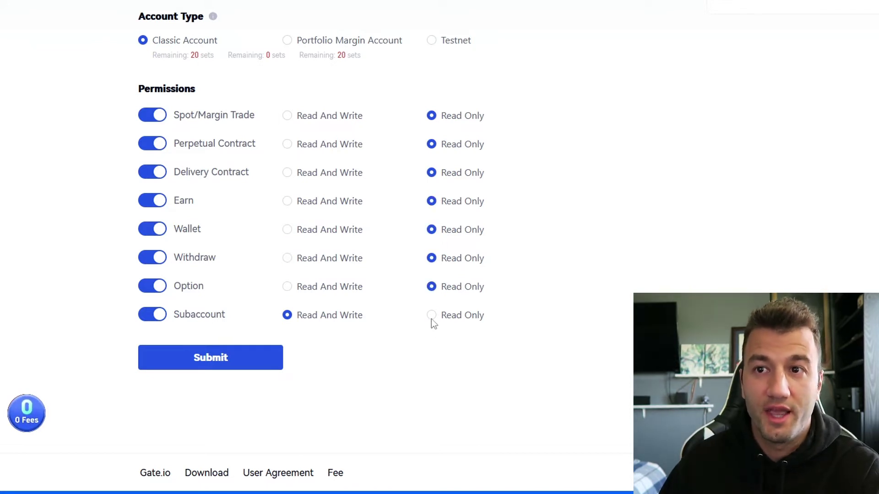
click(431, 316)
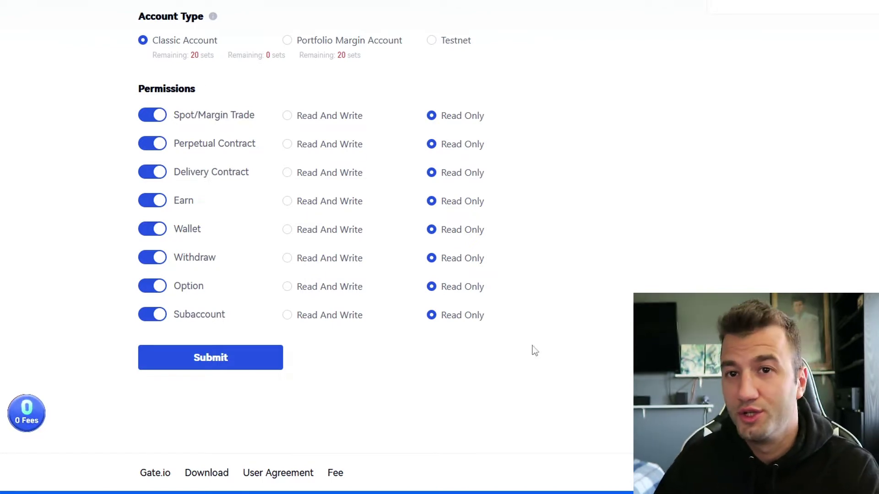
click(192, 363)
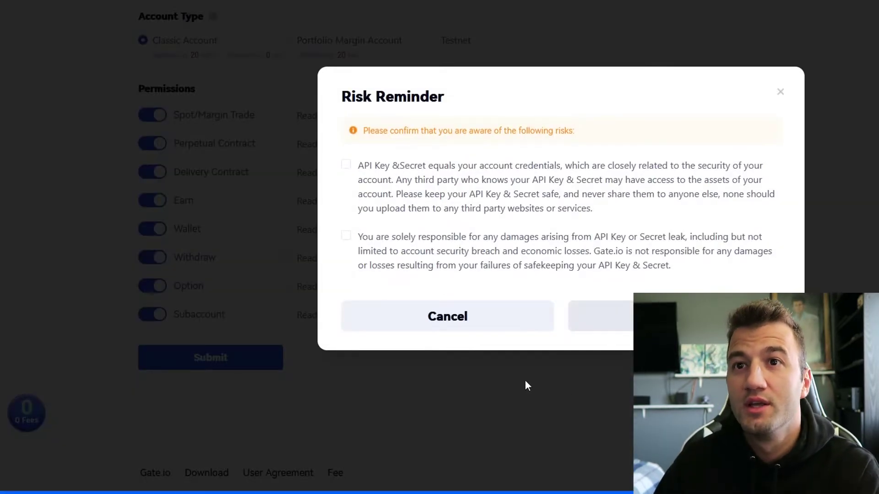
Accept both Risk Reminder acknowledgements and confirm the new API key
click(346, 164)
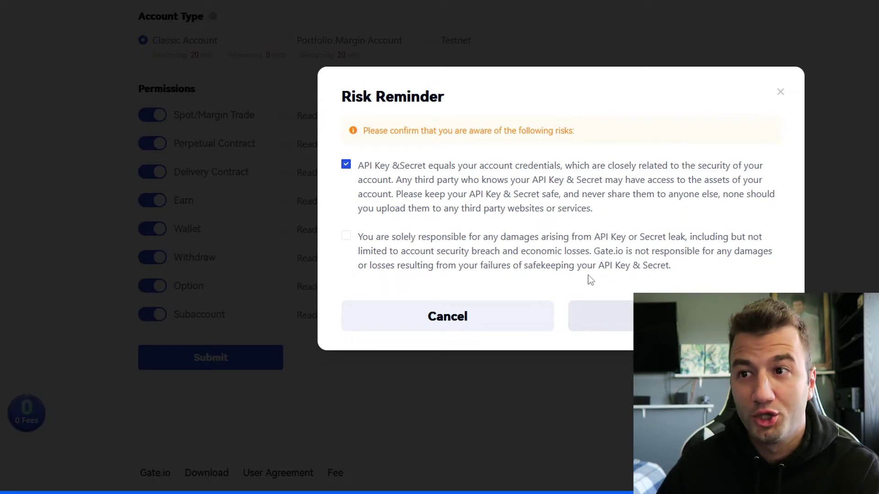
click(346, 236)
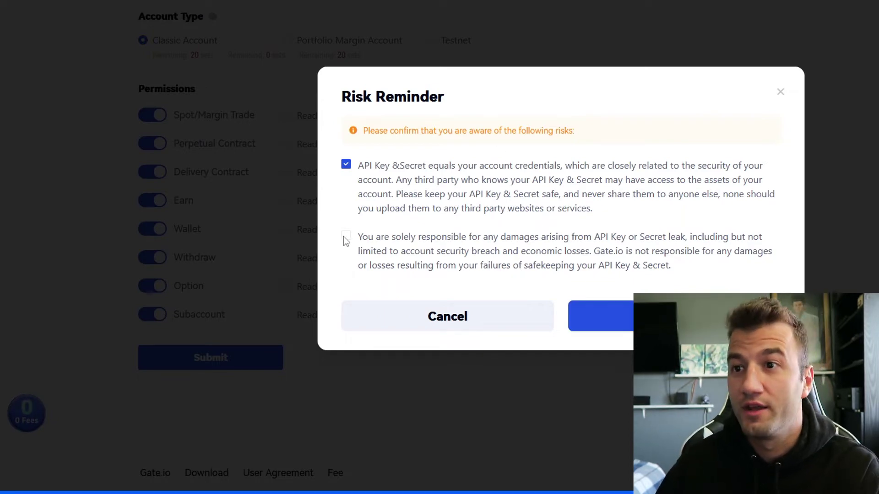
click(604, 318)
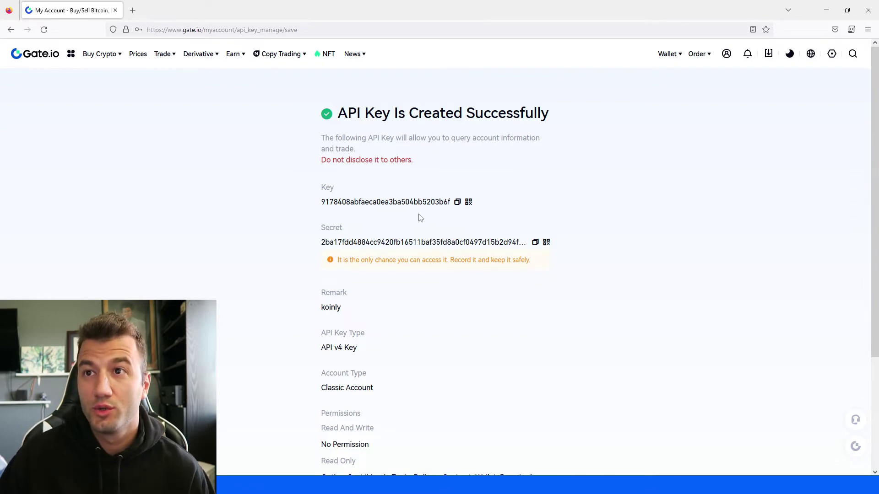
Paste the new Gate.io key into Koinly's API key field, then copy the secret
click(457, 202)
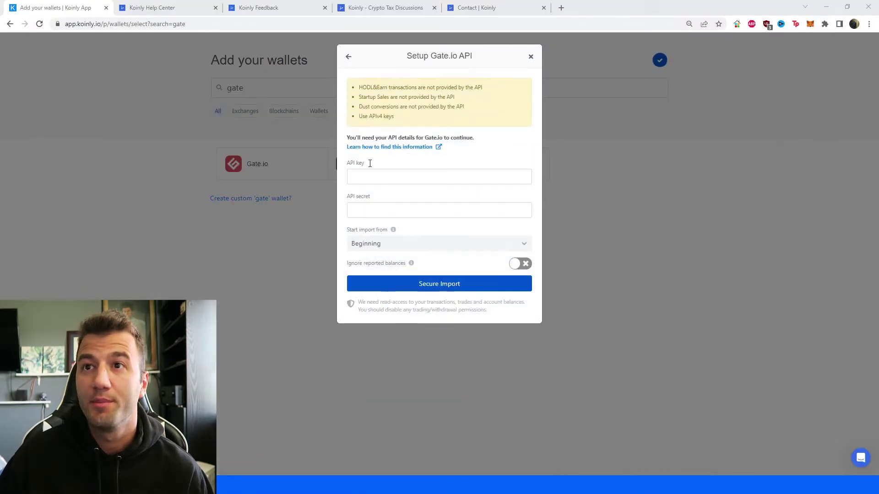
click(389, 177)
key(ctrl+v)
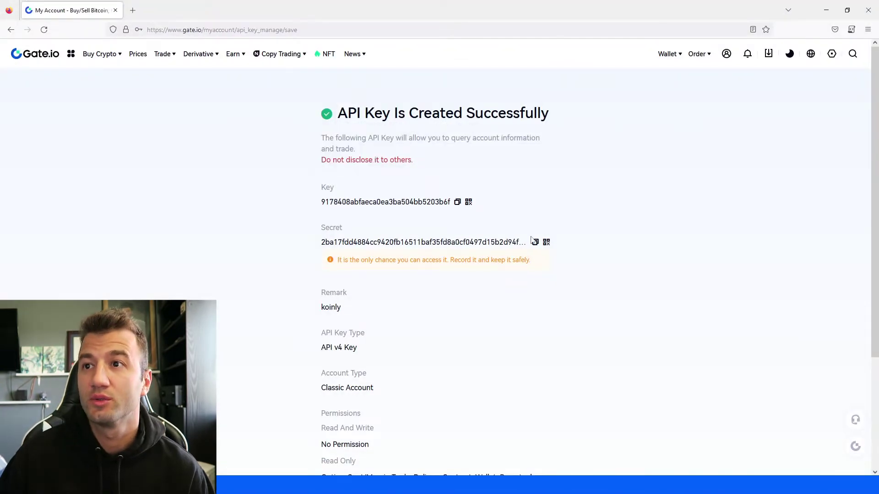
click(534, 241)
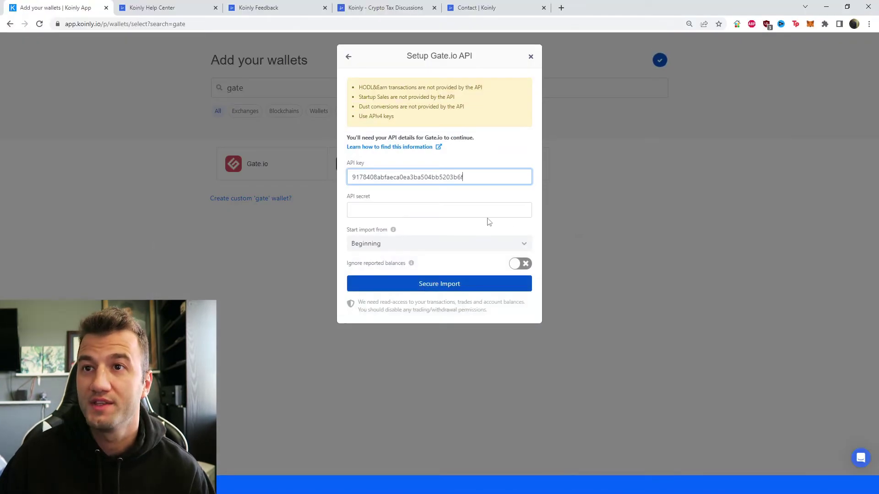
Paste the copied Gate.io secret into Koinly's API secret field
click(467, 210)
key(ctrl+v)
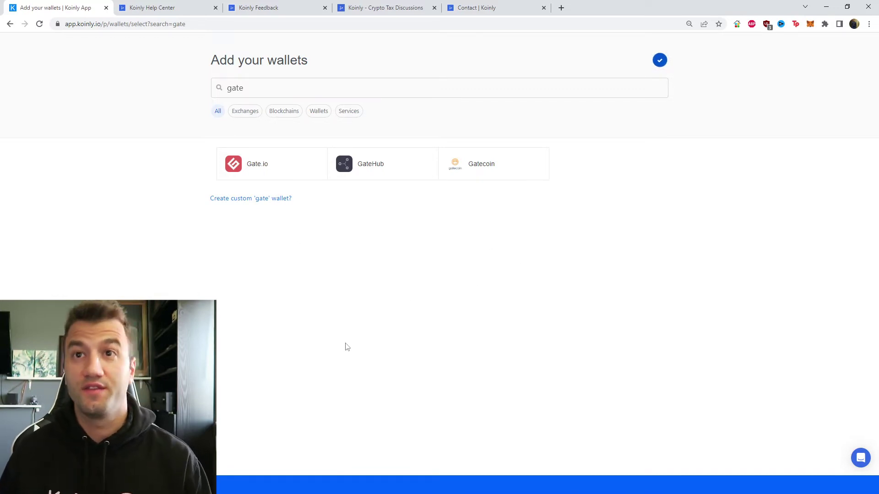
Reopen the Gate.io wallet and choose Import from file for its data
click(272, 164)
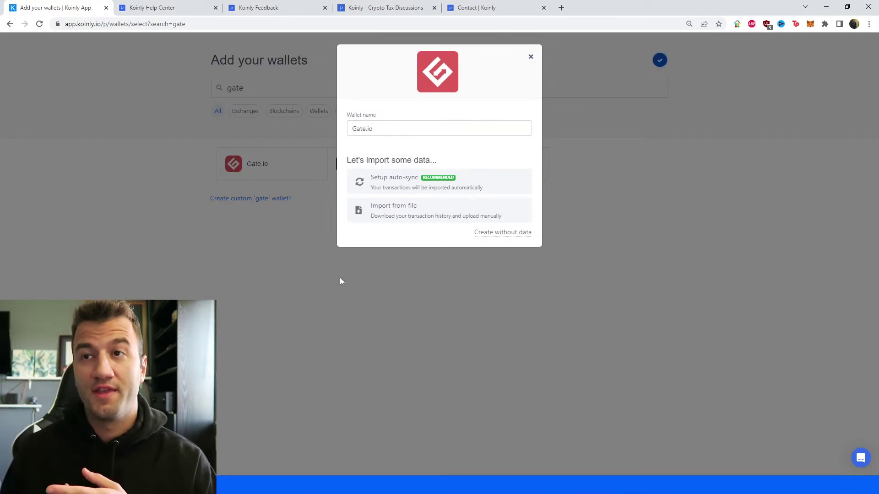
click(435, 217)
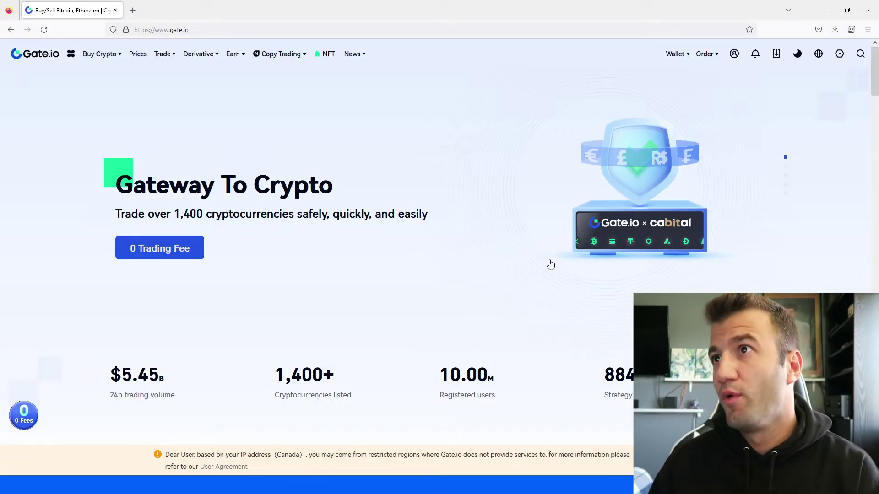
mouse_move(680, 54)
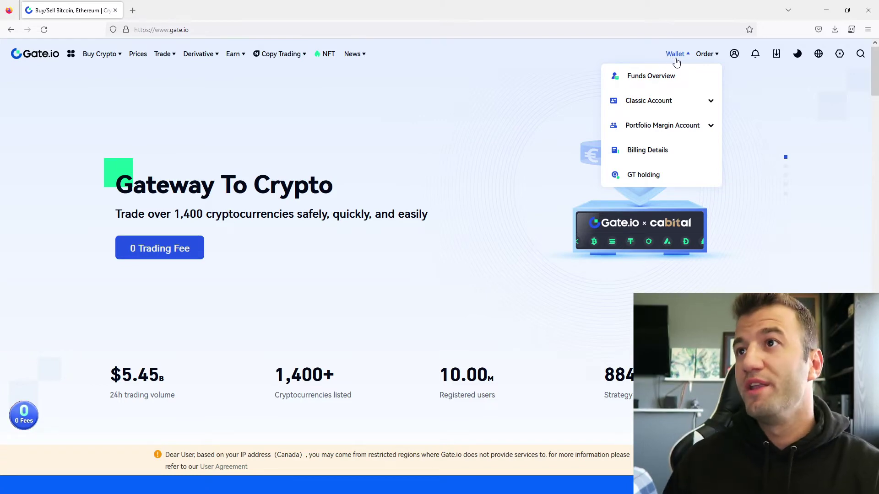
Go to Funds Overview > Billing Details and review the coin and bill type filter options
click(659, 75)
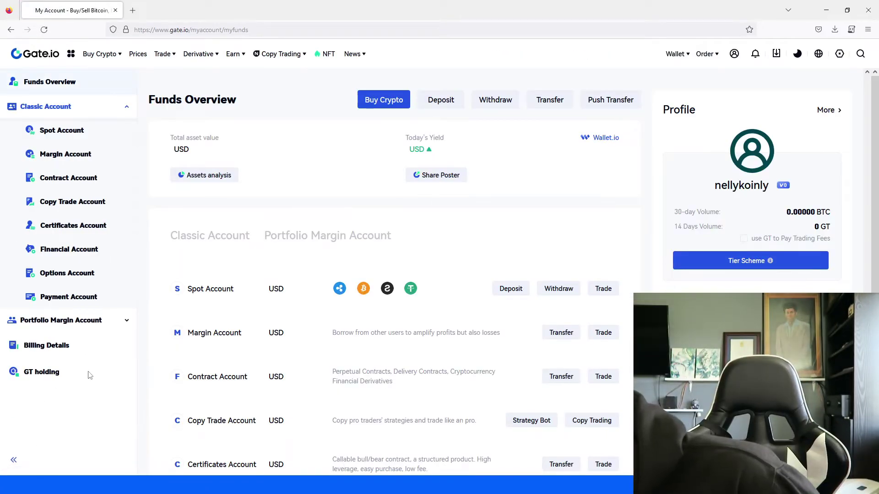
click(46, 350)
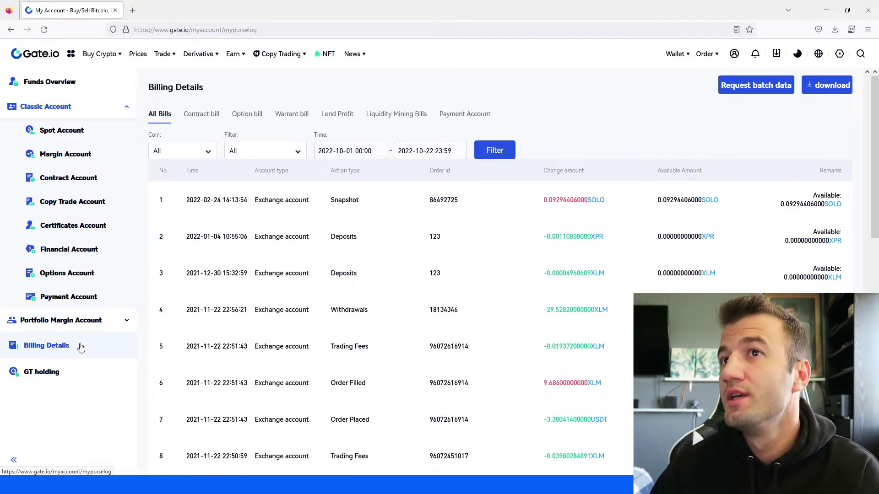
click(197, 152)
click(244, 157)
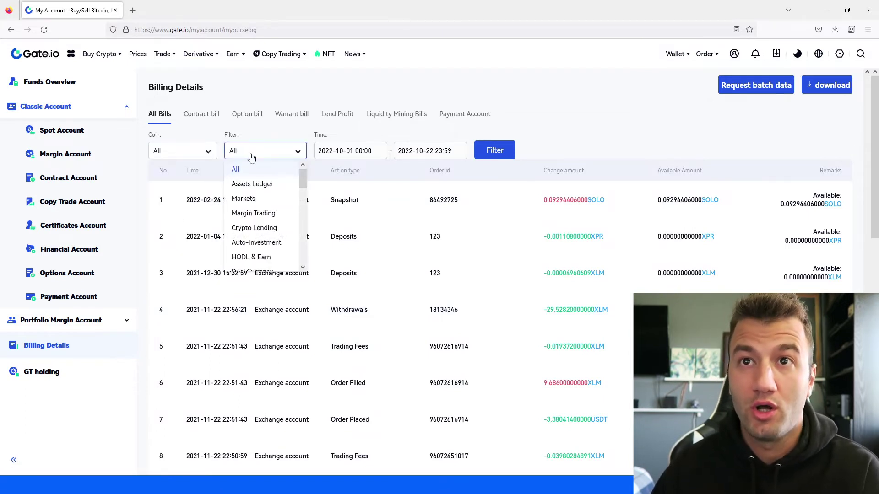
Set the bill history start date to 2022-01-01 and apply the filter
click(380, 150)
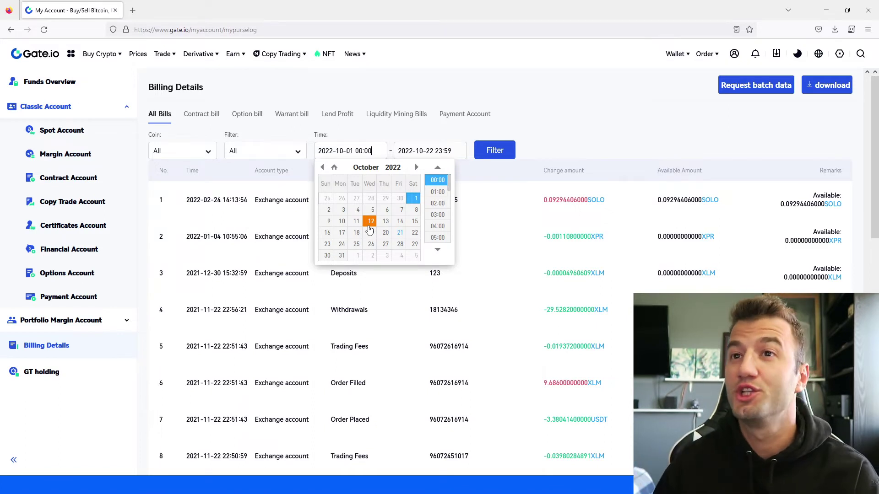
click(322, 168)
click(322, 168)
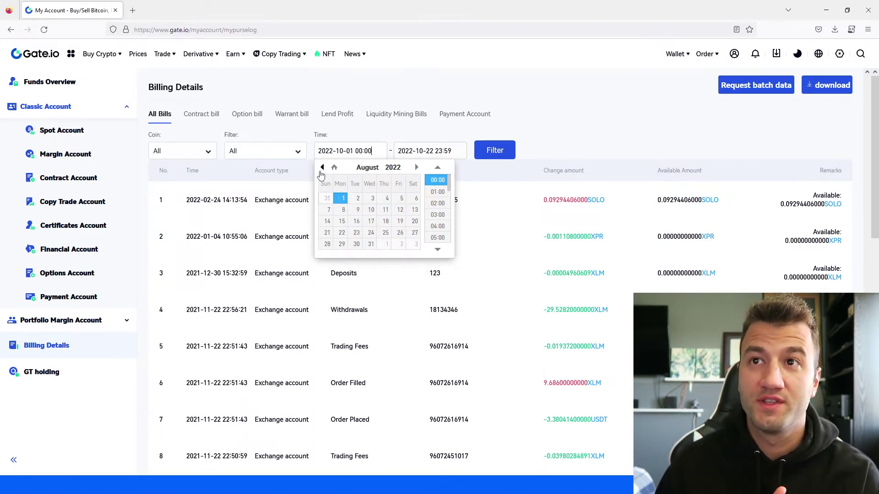
click(322, 168)
click(321, 168)
click(322, 168)
click(321, 168)
click(322, 168)
click(322, 168)
click(322, 170)
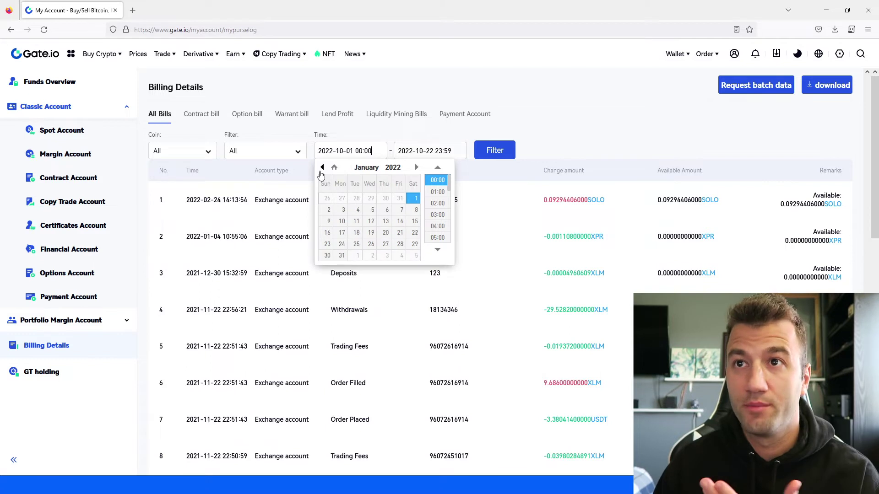
click(415, 198)
click(552, 132)
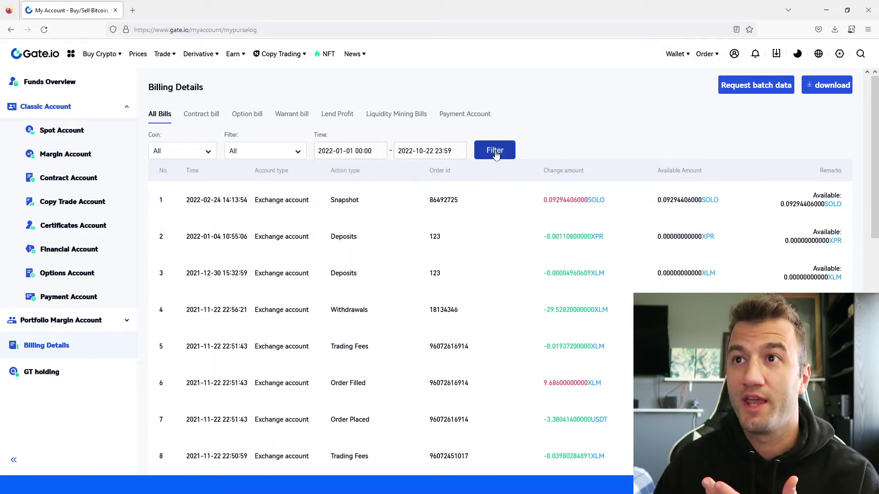
click(495, 151)
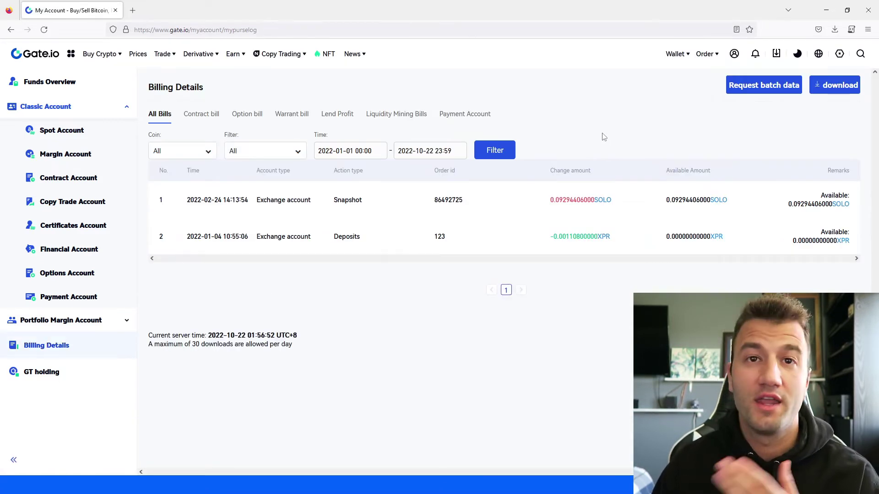
Download the two filtered 2022 bills as mypurselog_2022_10_22(1).csv
click(849, 95)
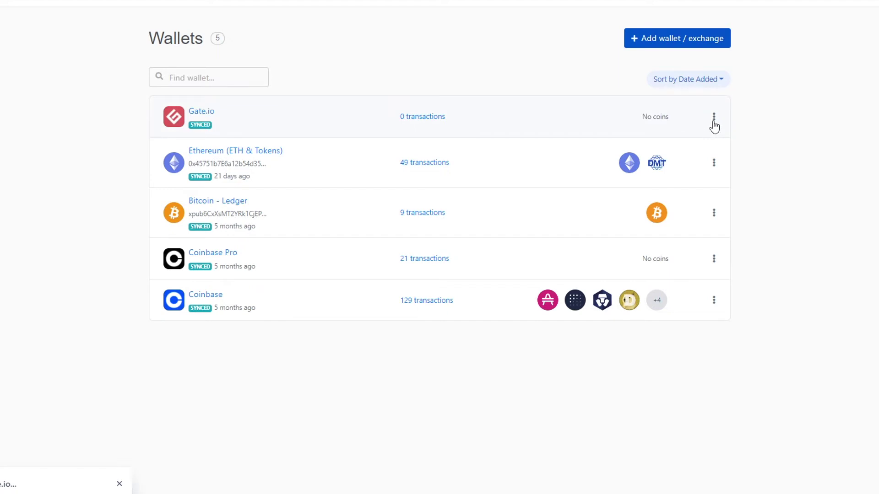
Open the Gate.io wallet's API settings for editing from its options menu
click(714, 118)
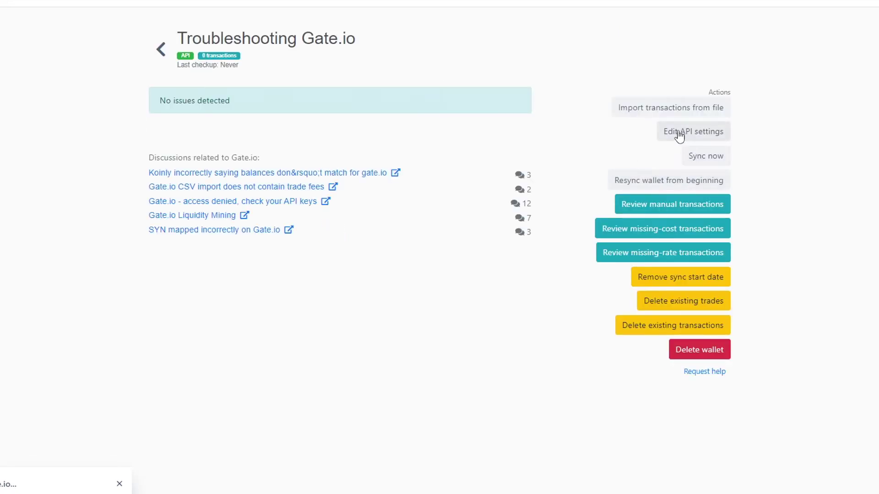
click(688, 133)
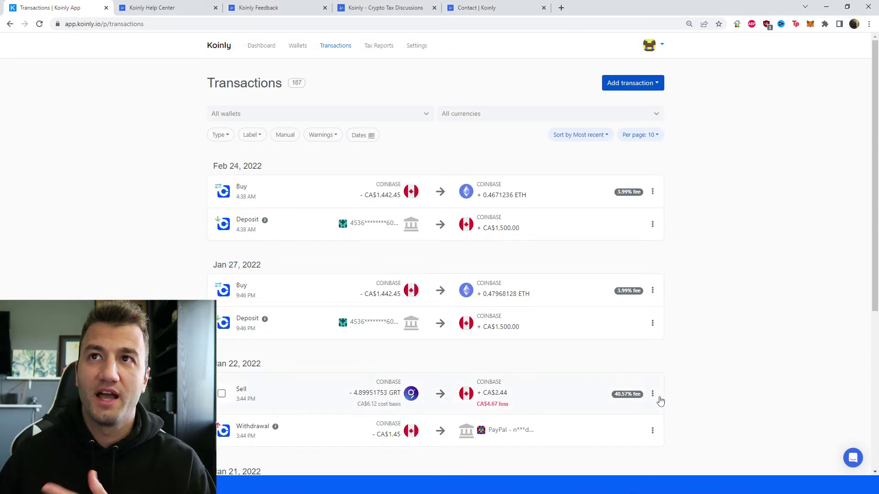
Review the transactions list, then bring up the 2022 tax report showing -CA$268.24 capital gains
scroll(402, 329, down, 3)
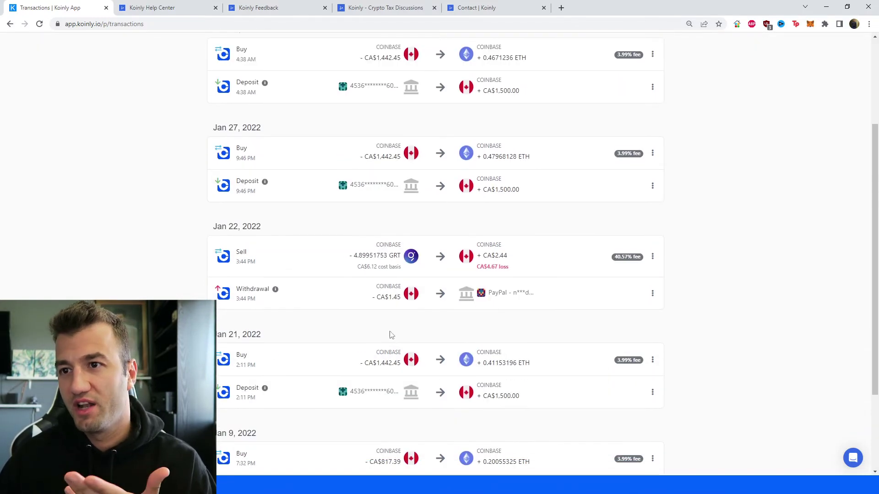
scroll(486, 265, down, 3)
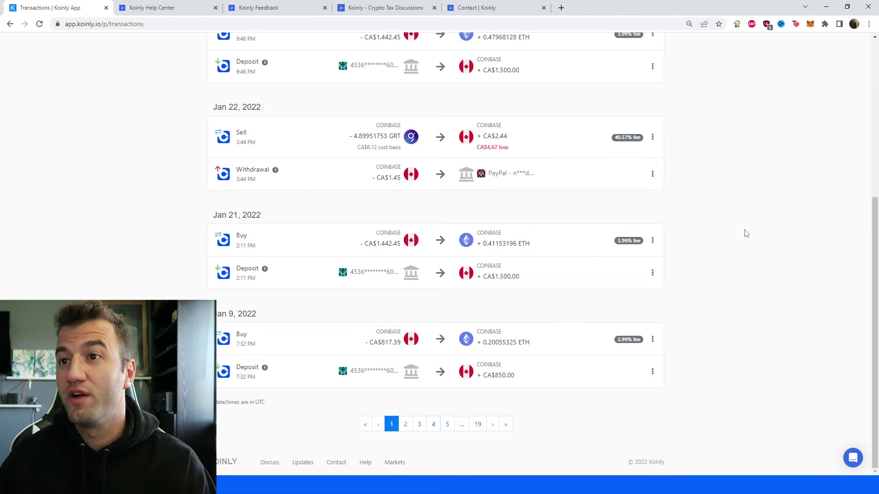
scroll(748, 285, up, 3)
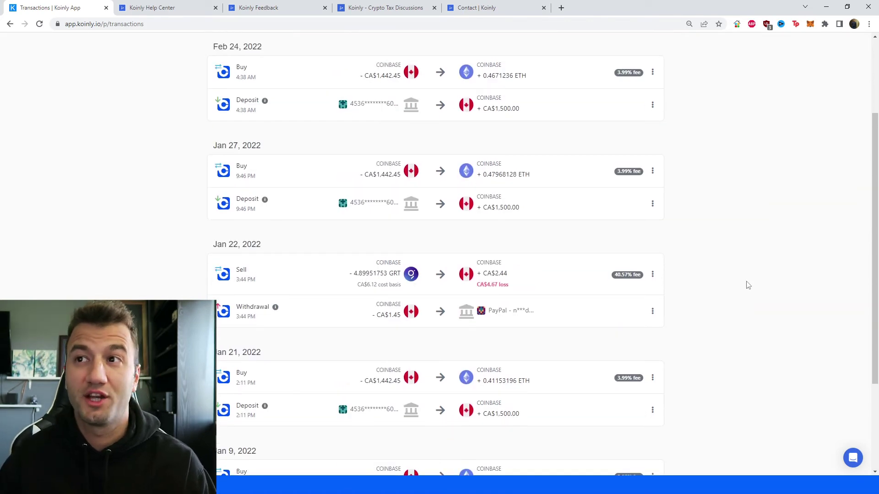
scroll(608, 363, up, 3)
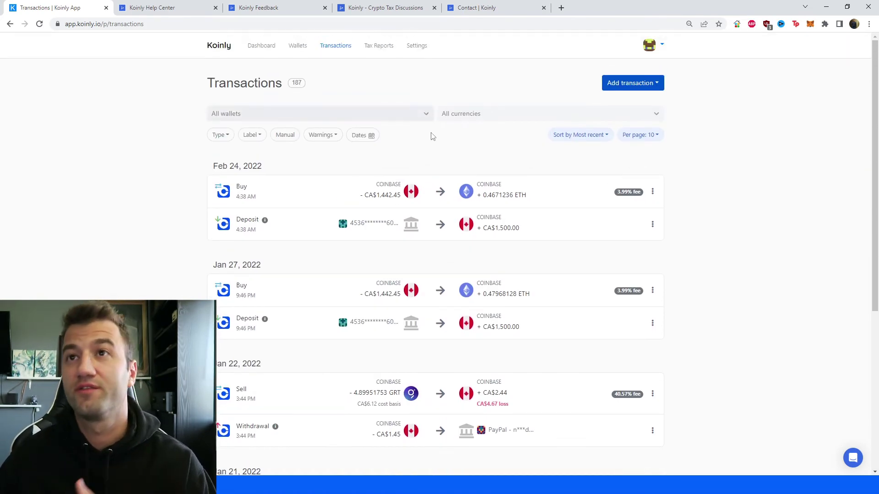
click(373, 47)
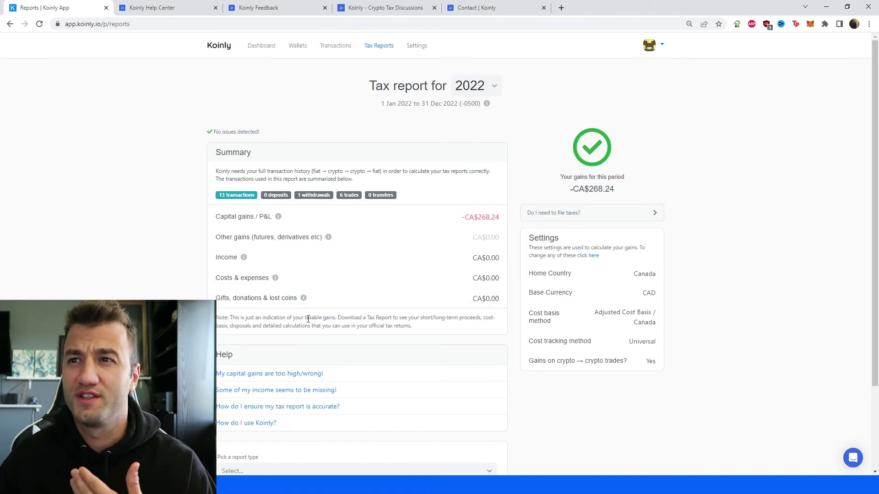
Scroll down the 2022 tax report to review its details
scroll(356, 213, down, 2)
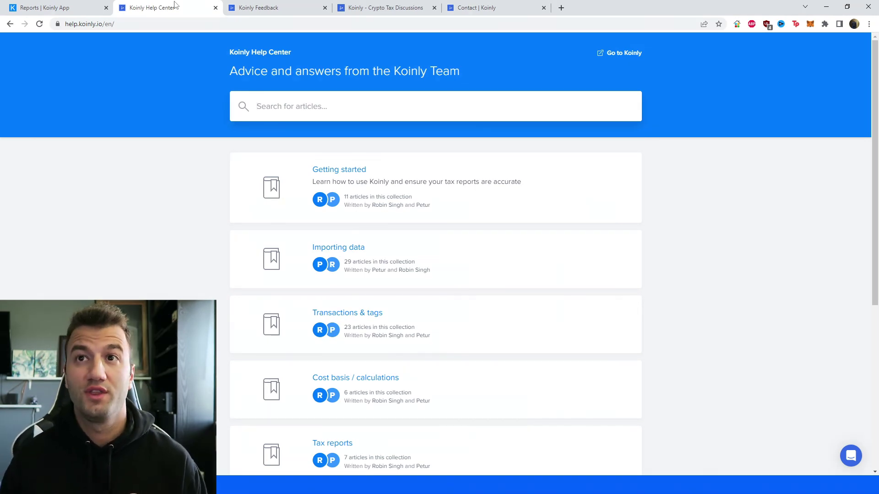
View the Koinly Feedback roadmap, the Discuss forum, and finally the Contact page
click(255, 5)
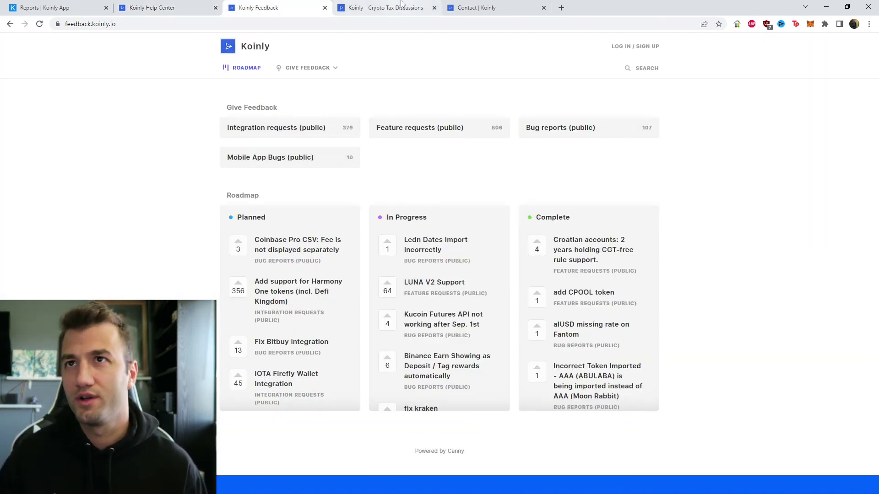
click(385, 7)
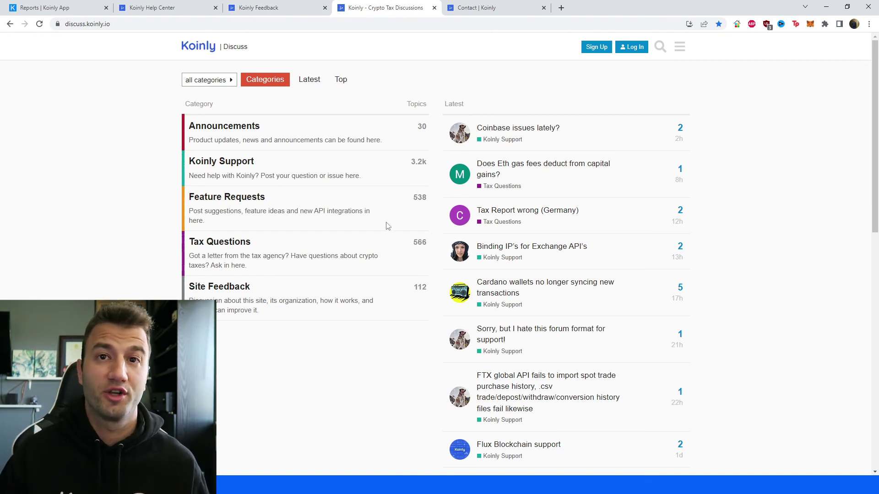
click(477, 5)
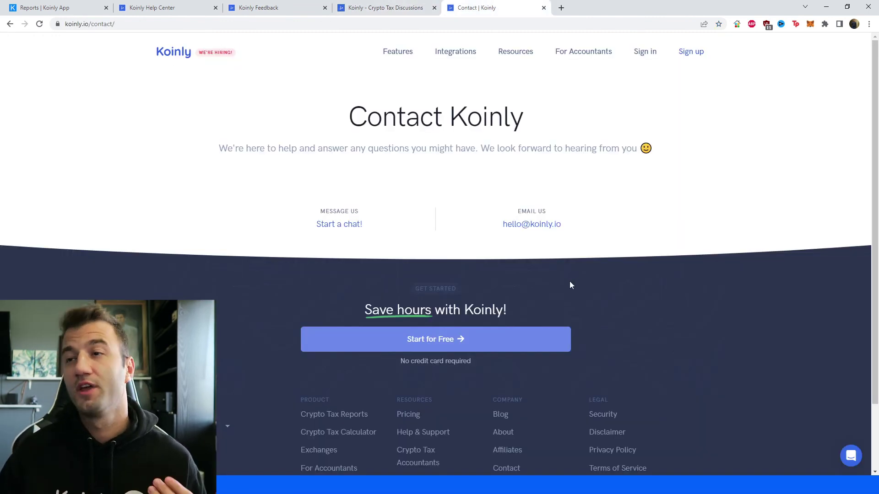